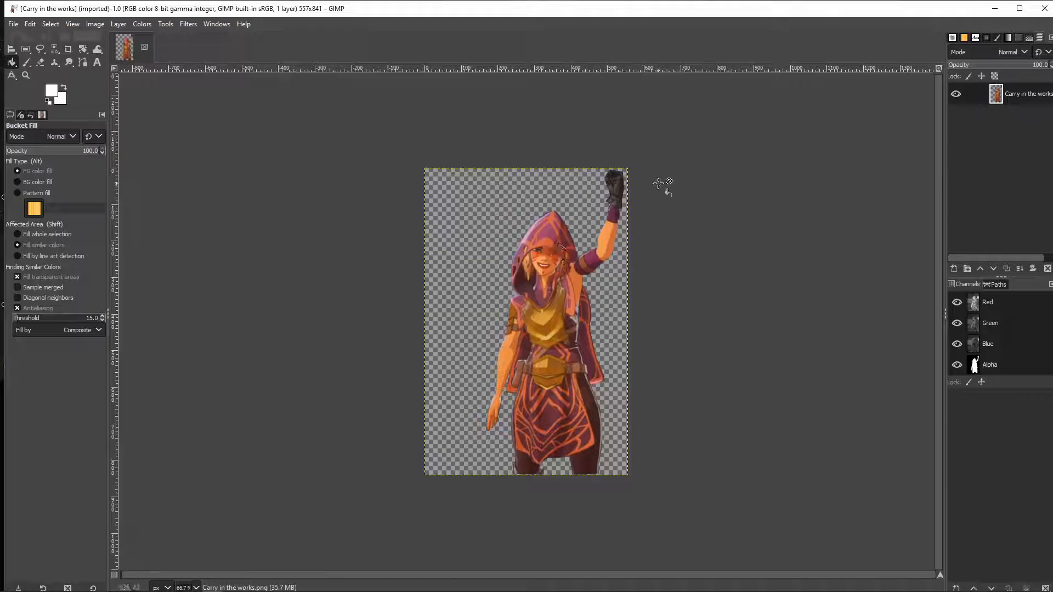
Select the character's silhouette from the layer's transparency with Alpha to Selection
{"action": "mouse_move", "coordinate": [332, 587]}
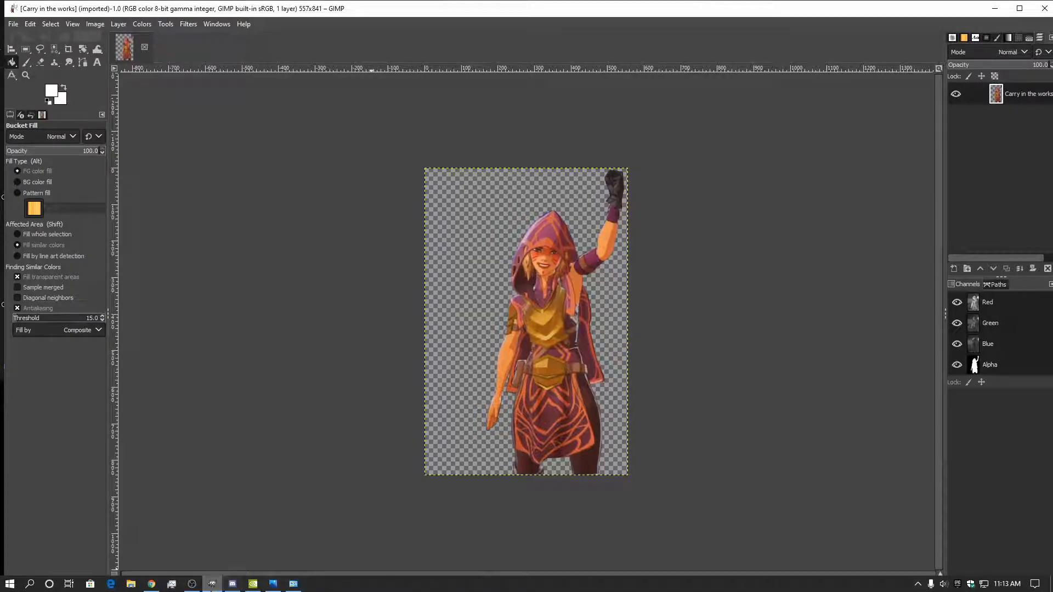
{"action": "mouse_move", "coordinate": [213, 584]}
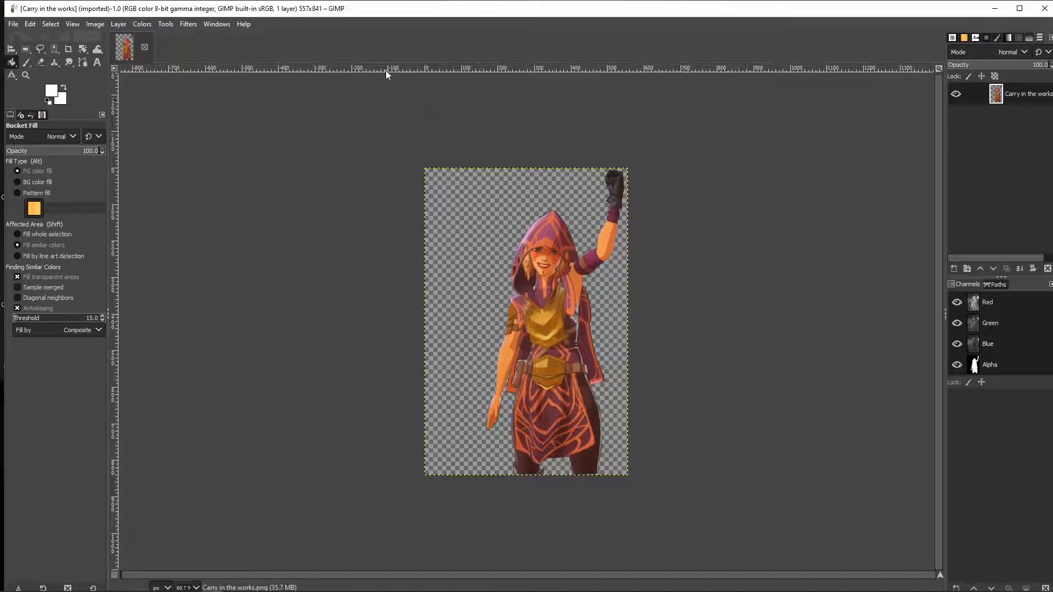
{"action": "left_click", "coordinate": [50, 25]}
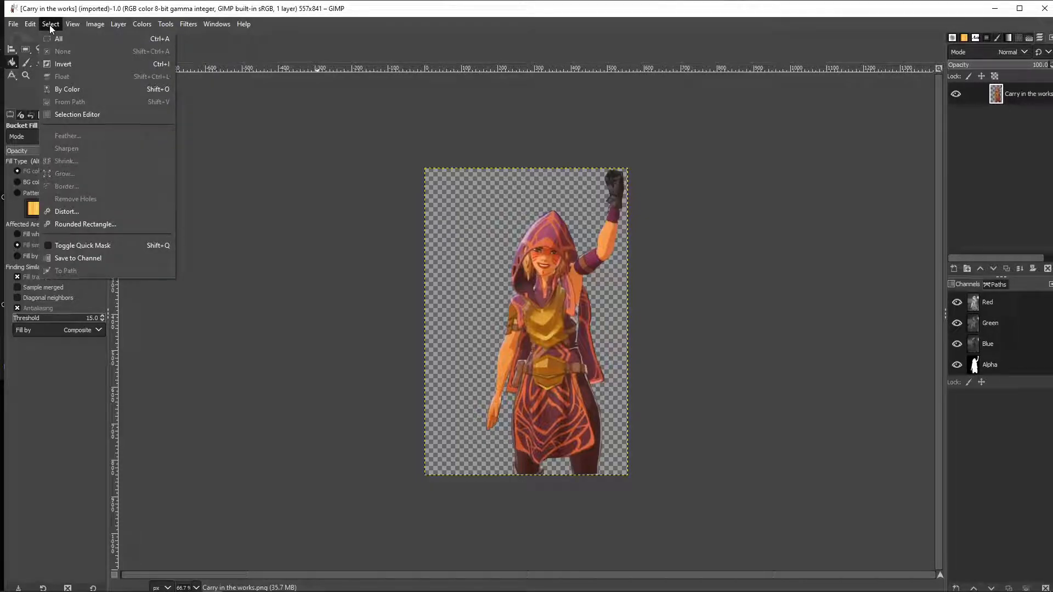
{"action": "mouse_move", "coordinate": [151, 27]}
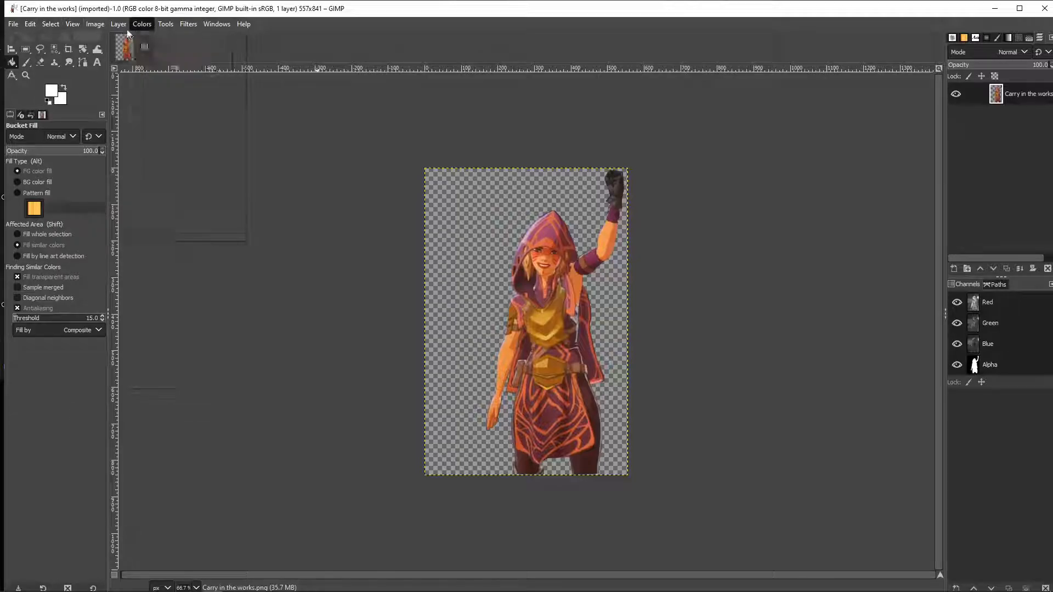
{"action": "mouse_move", "coordinate": [107, 24]}
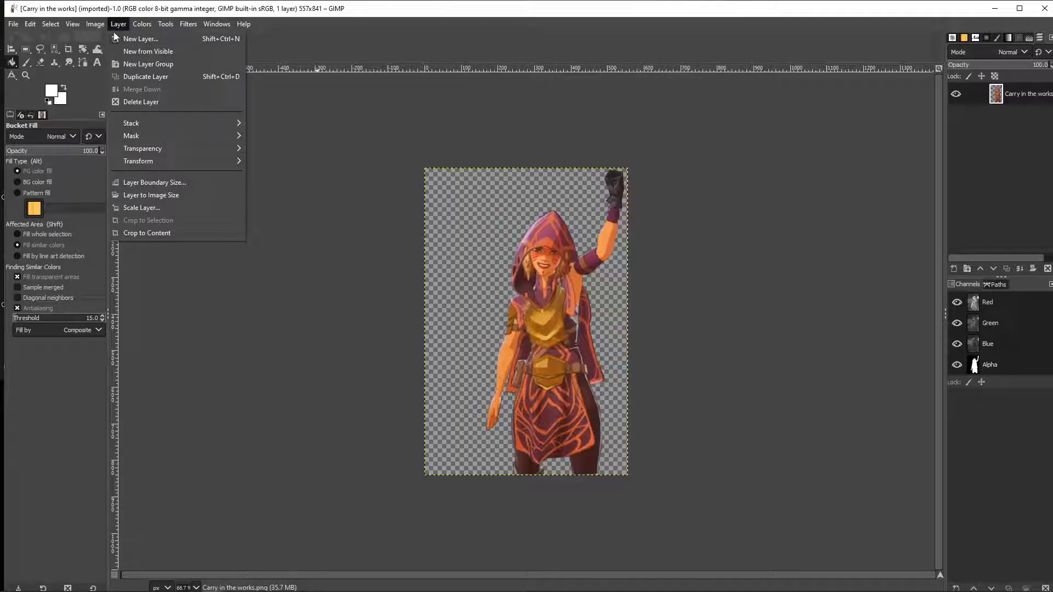
{"action": "mouse_move", "coordinate": [229, 147]}
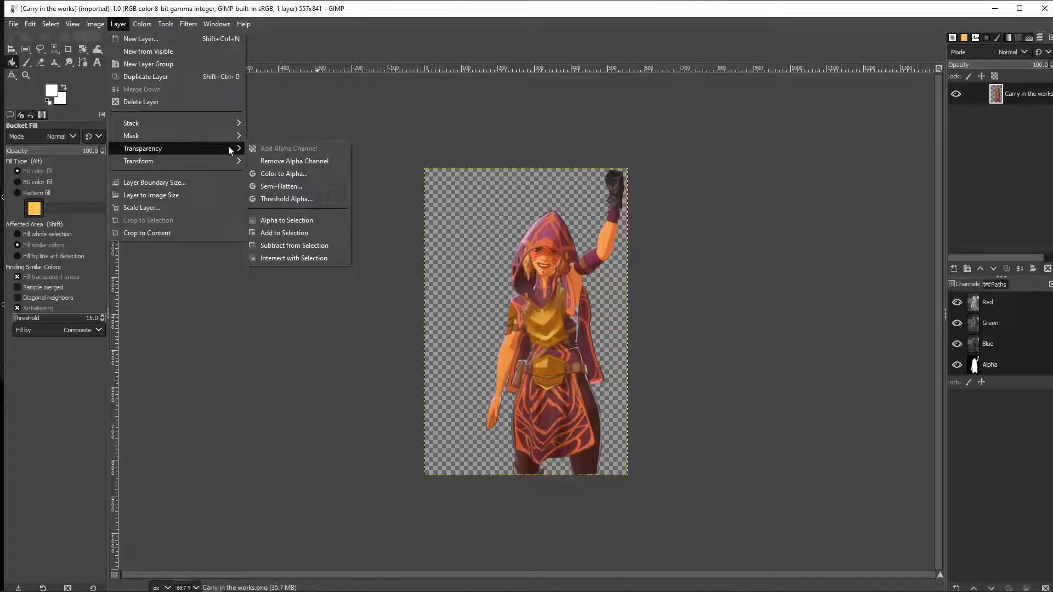
{"action": "left_click", "coordinate": [310, 220]}
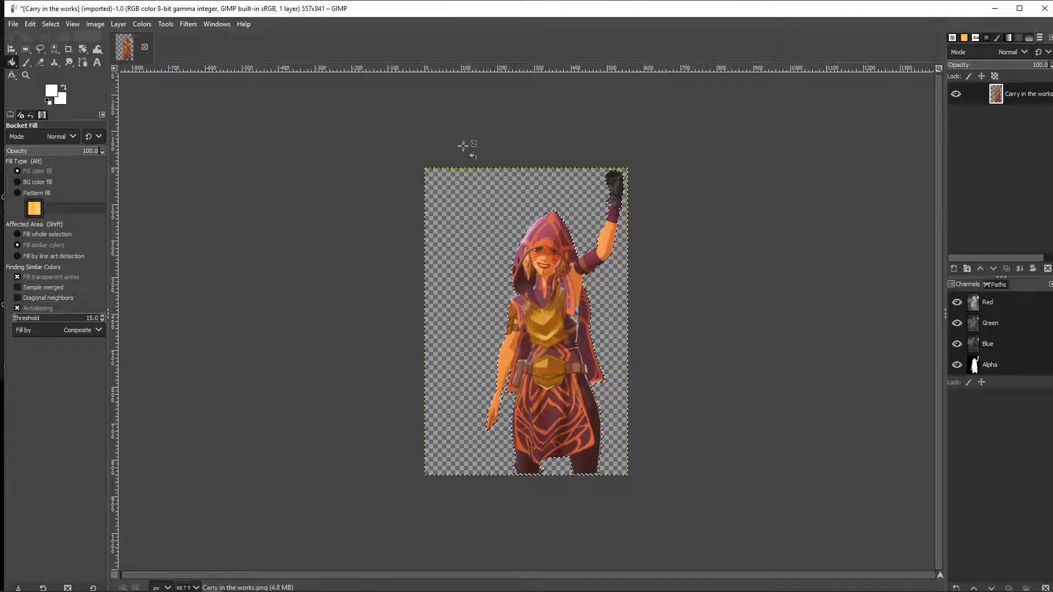
{"action": "right_click", "coordinate": [1026, 102]}
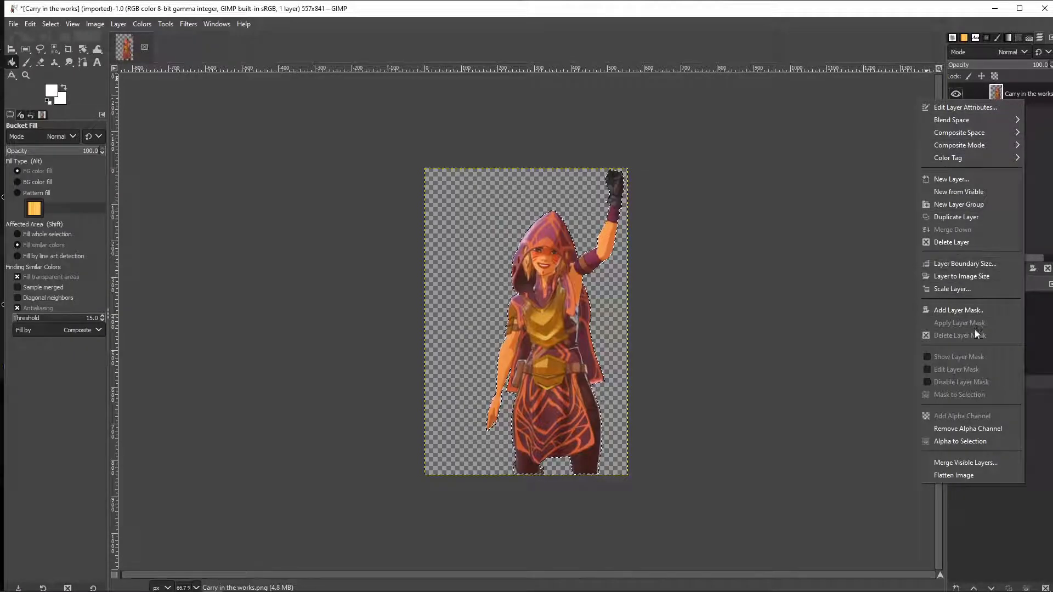
{"action": "left_click", "coordinate": [972, 443]}
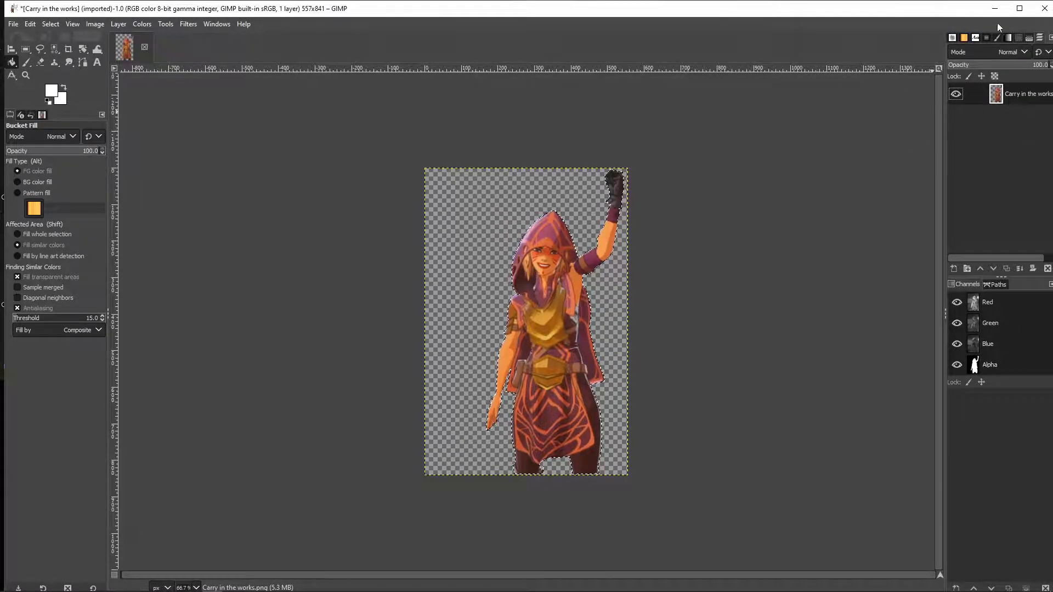
{"action": "left_click", "coordinate": [964, 37]}
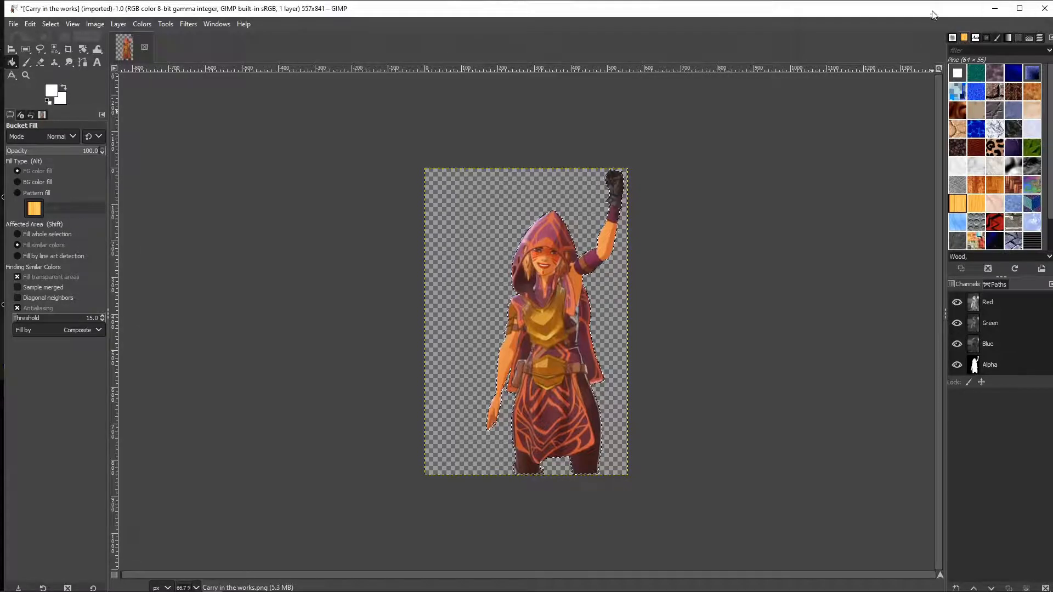
{"action": "left_click", "coordinate": [952, 37]}
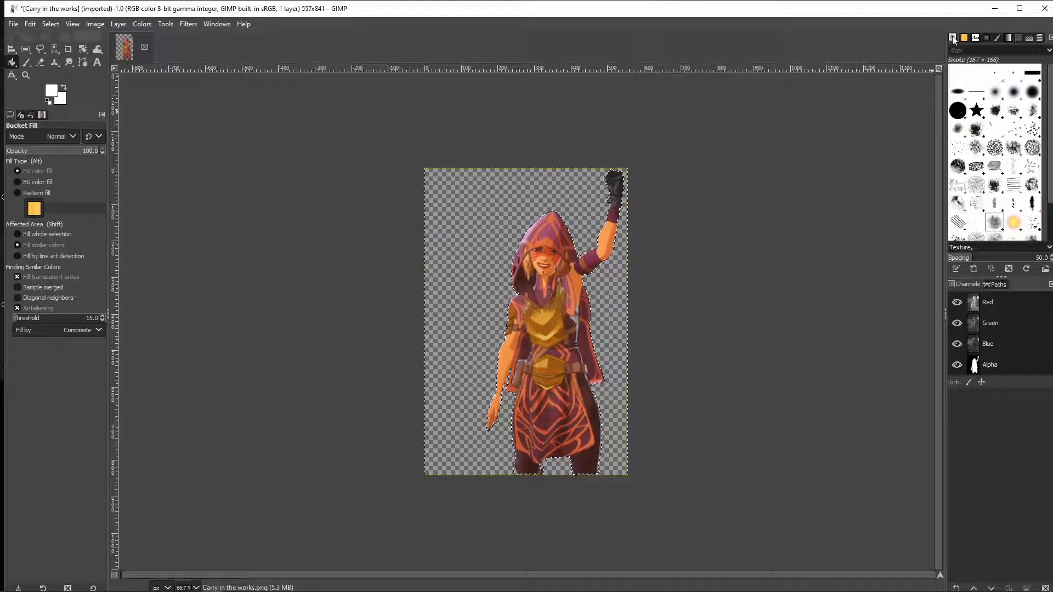
{"action": "left_click", "coordinate": [1039, 38]}
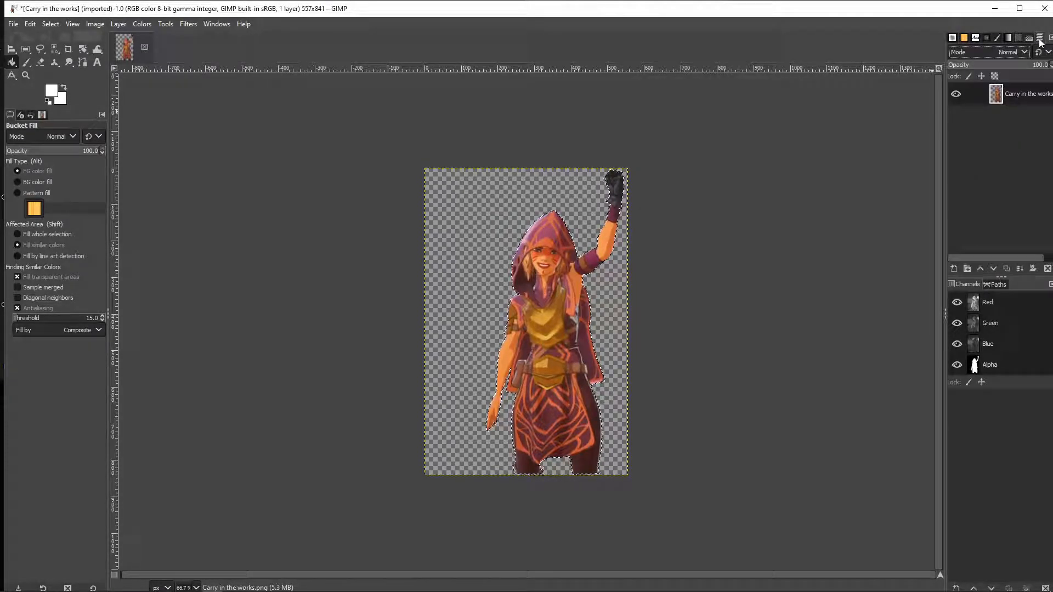
{"action": "left_click", "coordinate": [953, 37]}
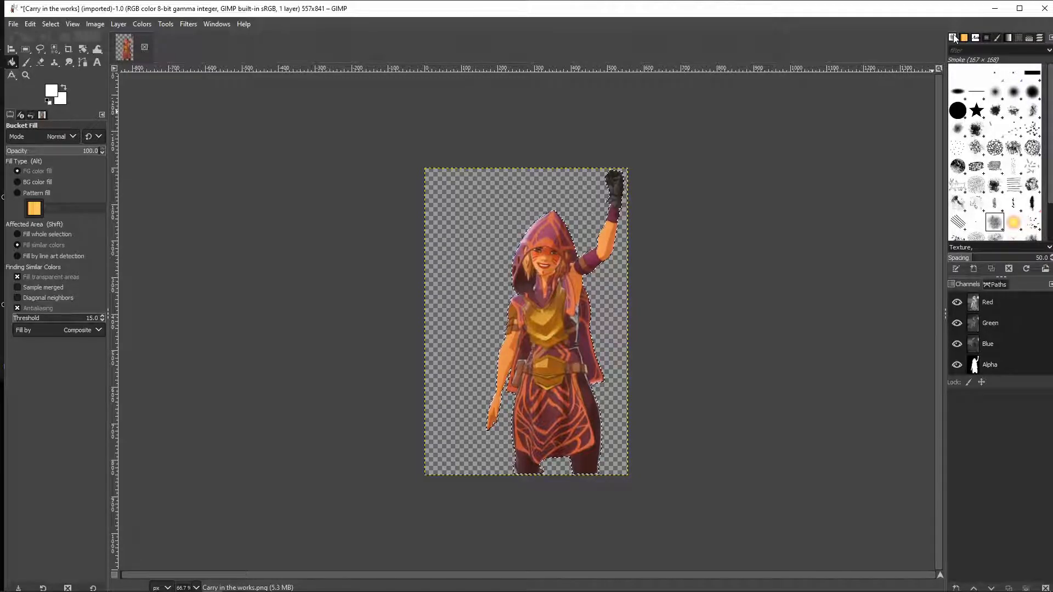
{"action": "left_click", "coordinate": [954, 38]}
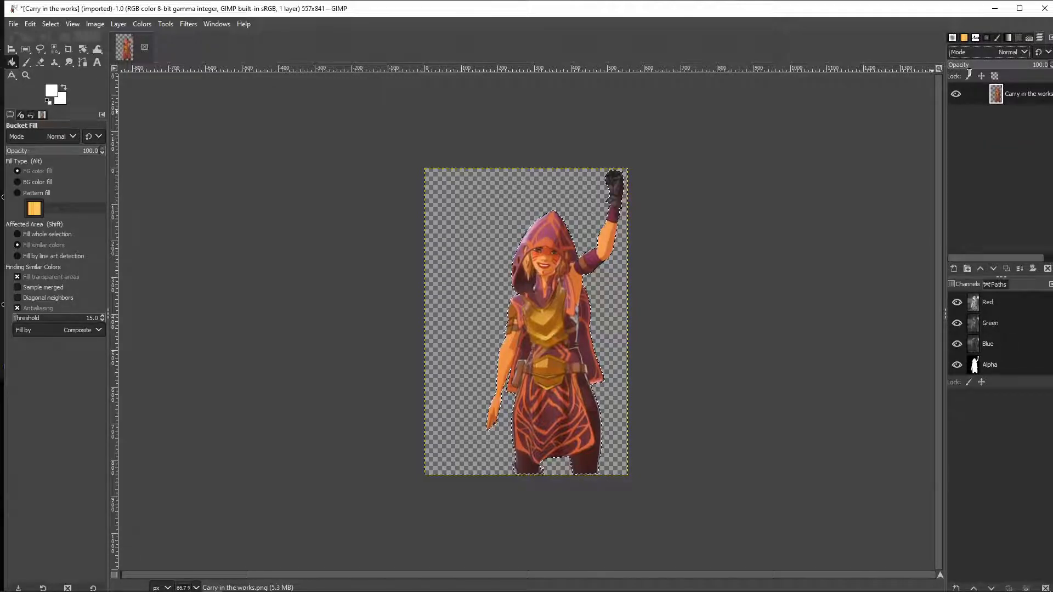
Create a new transparent layer named glow above the character layer
{"action": "right_click", "coordinate": [1021, 93]}
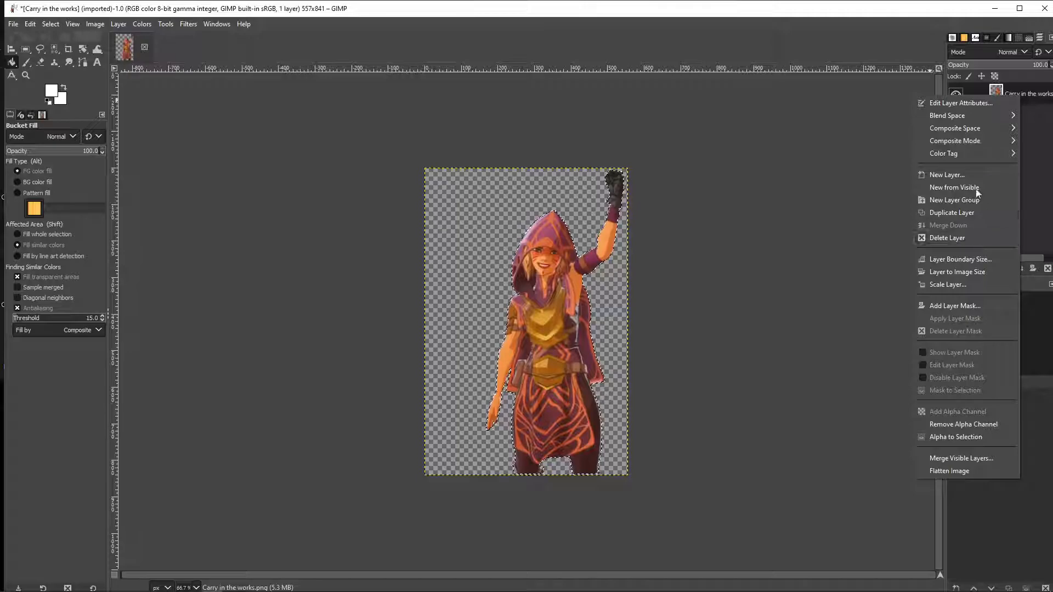
{"action": "left_click", "coordinate": [973, 175]}
{"action": "left_click", "coordinate": [865, 93]}
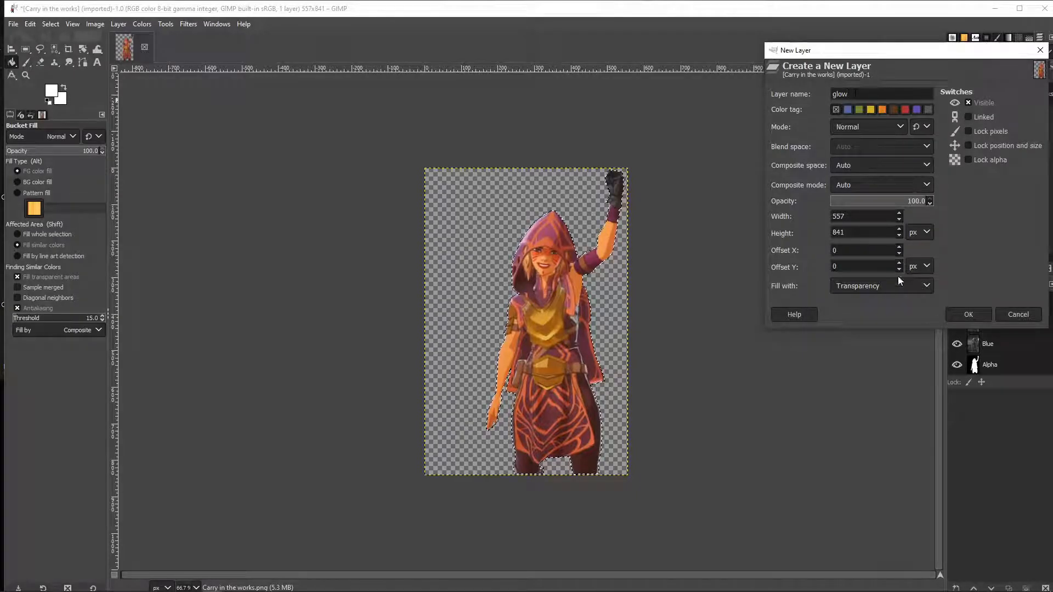
{"action": "left_click", "coordinate": [889, 288]}
{"action": "left_click", "coordinate": [890, 288]}
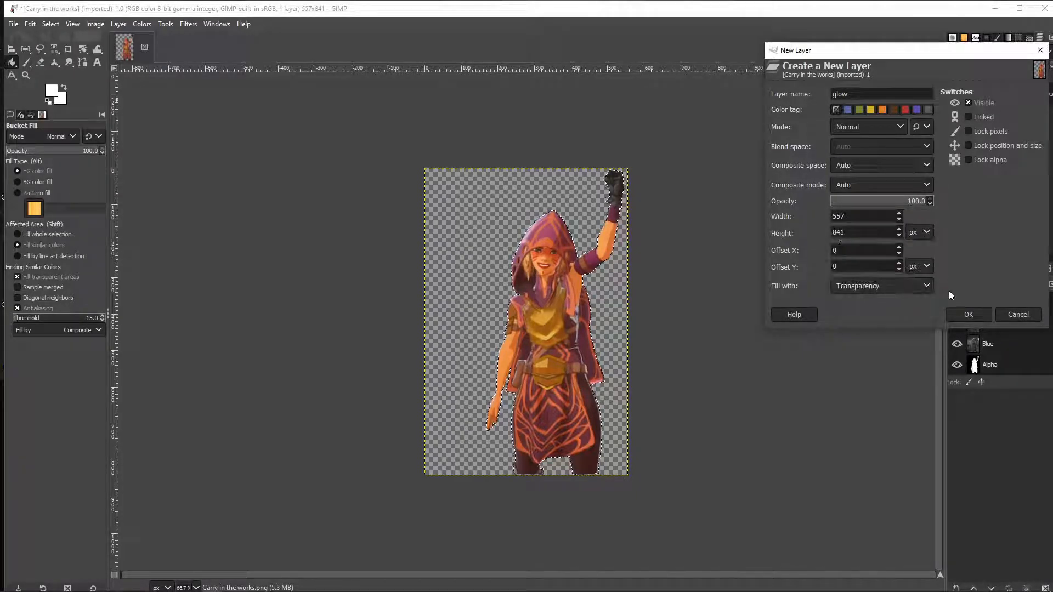
{"action": "left_click", "coordinate": [968, 315]}
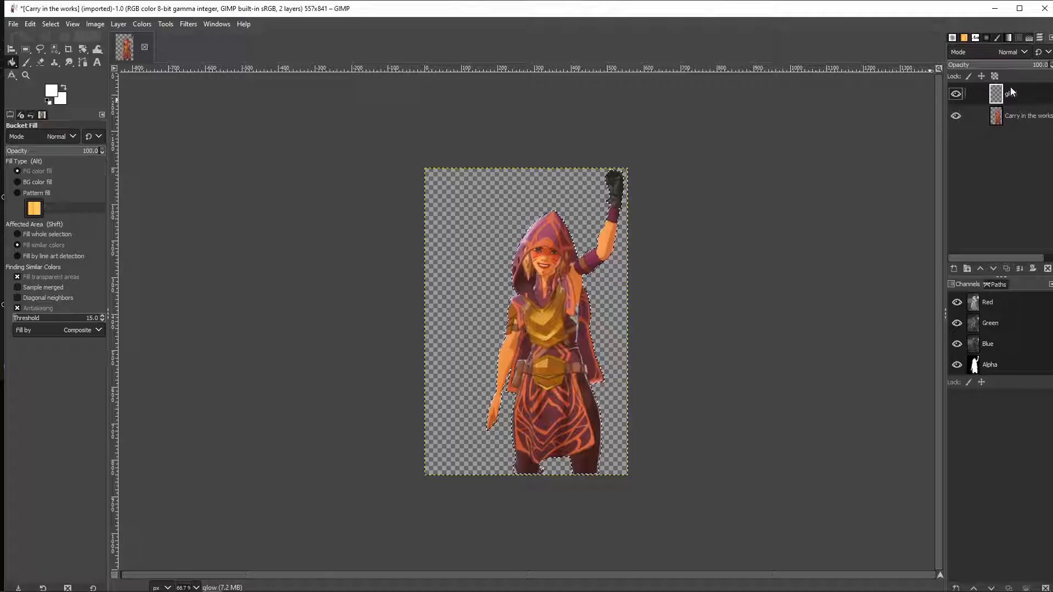
Hide the original character layer so only the glow layer shows
{"action": "left_click", "coordinate": [956, 115]}
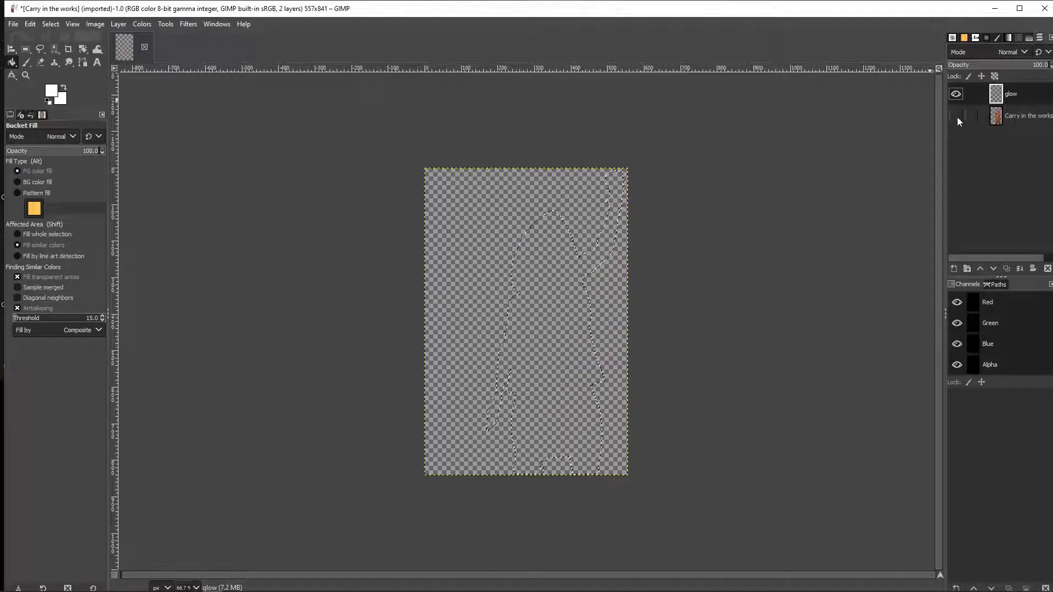
{"action": "left_click", "coordinate": [956, 116]}
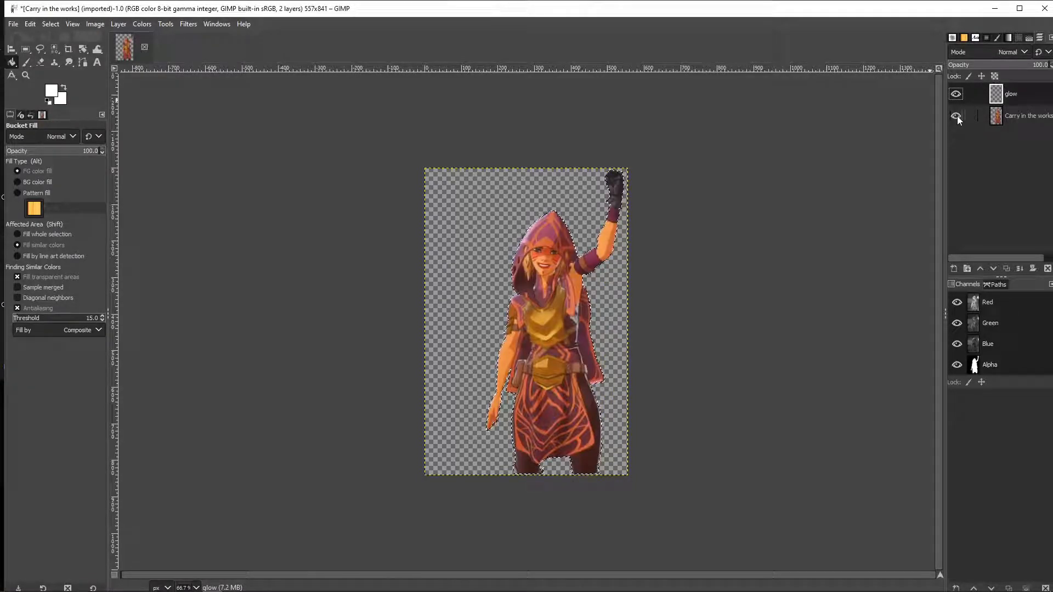
{"action": "left_click", "coordinate": [956, 117]}
{"action": "left_click", "coordinate": [956, 117]}
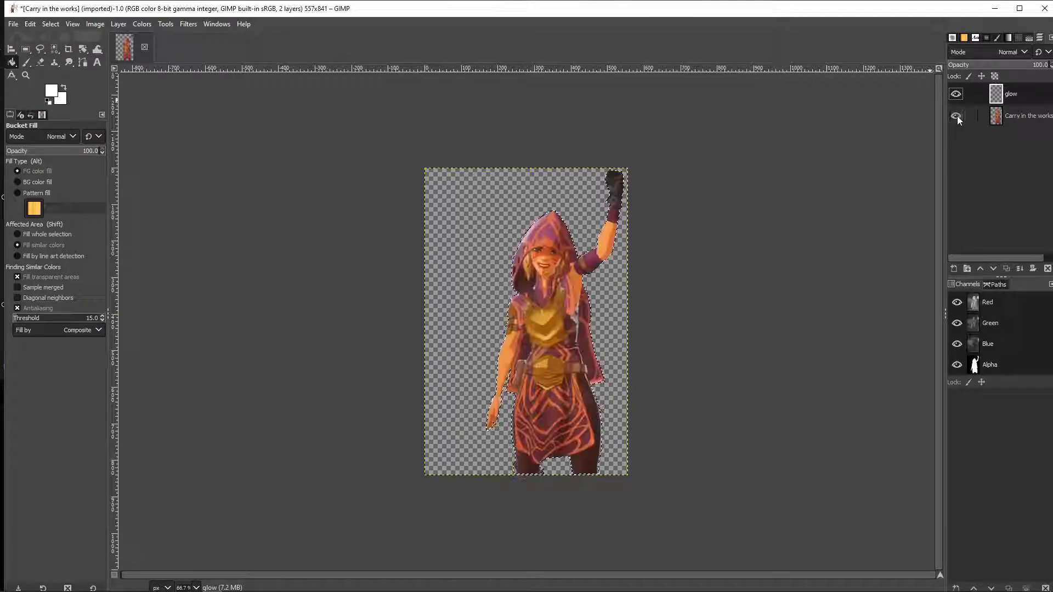
{"action": "left_click", "coordinate": [956, 117]}
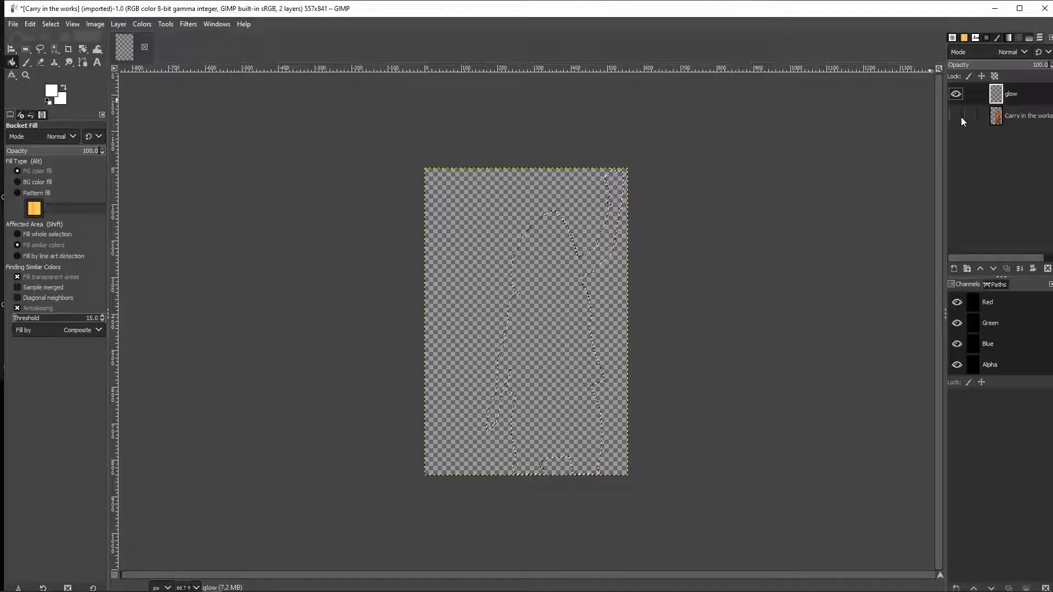
Grow the selection outward with the Grow Selection command
{"action": "left_click", "coordinate": [57, 24]}
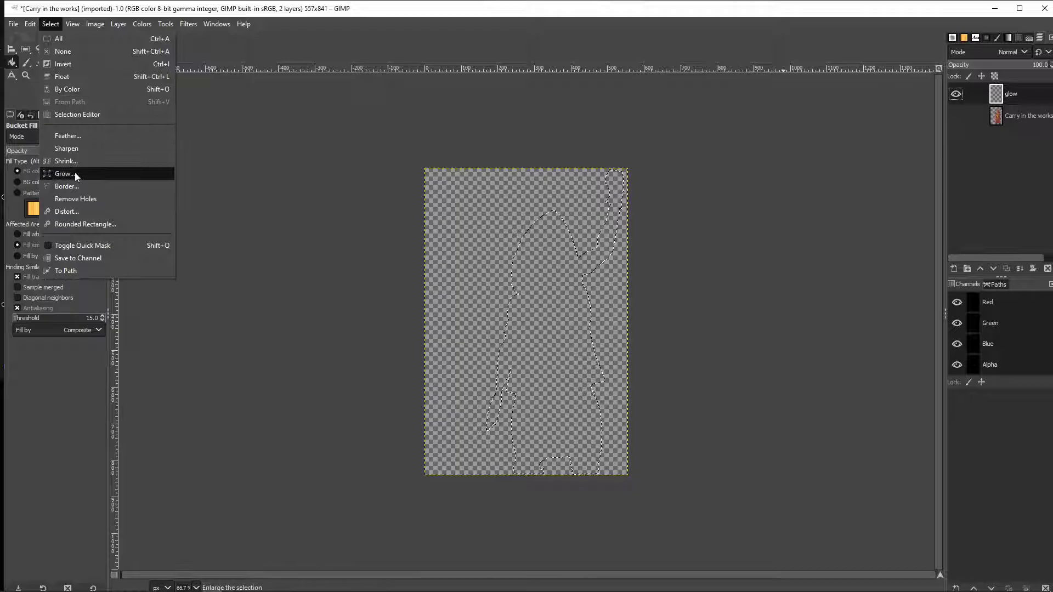
{"action": "left_click", "coordinate": [75, 172]}
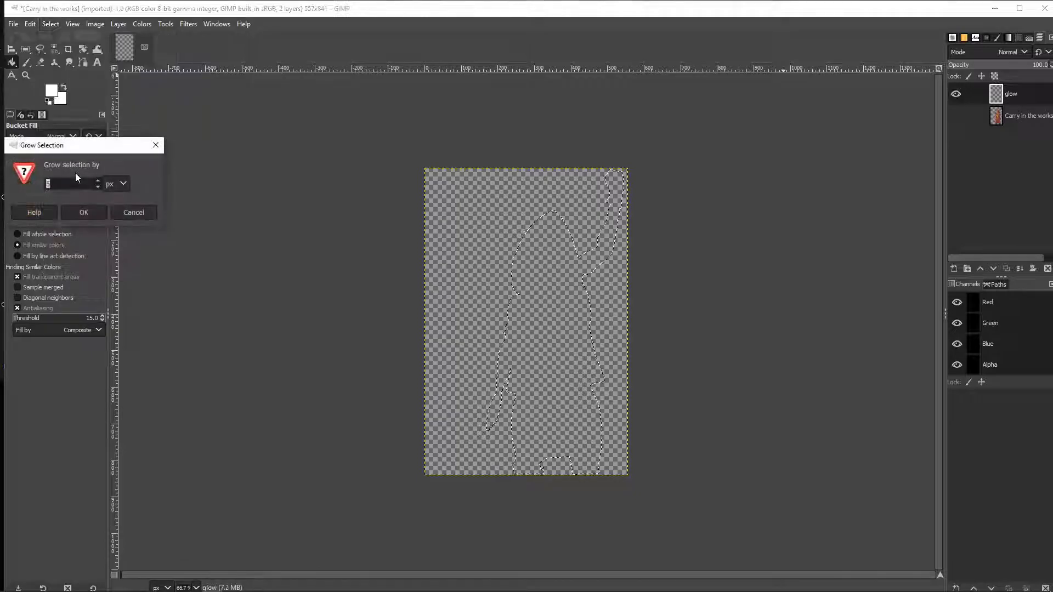
{"action": "left_click", "coordinate": [90, 213]}
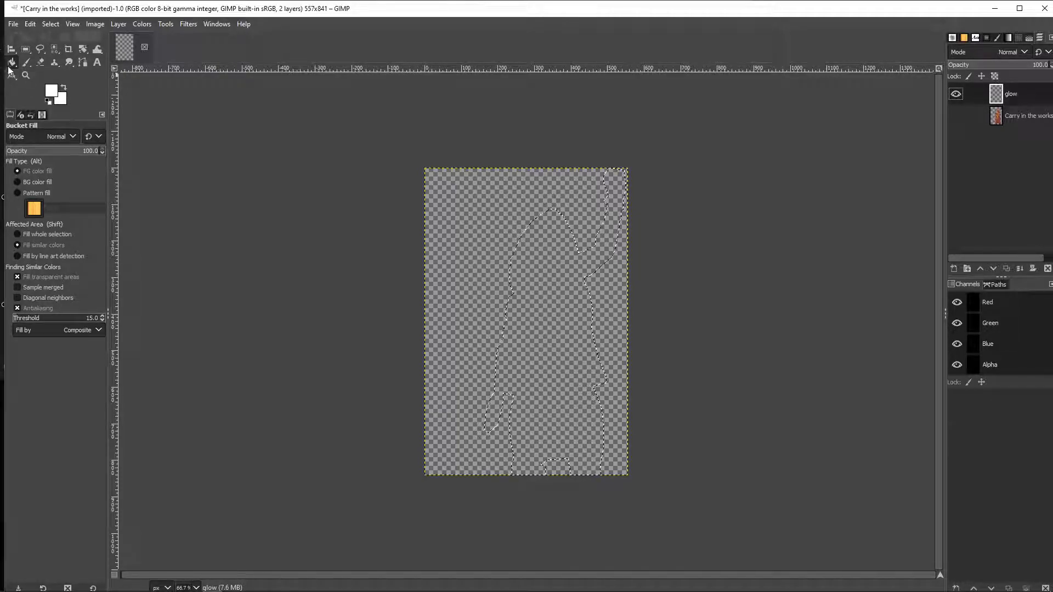
Fill the grown selection on the glow layer with the white foreground colour using the Bucket Fill
{"action": "left_click", "coordinate": [53, 91]}
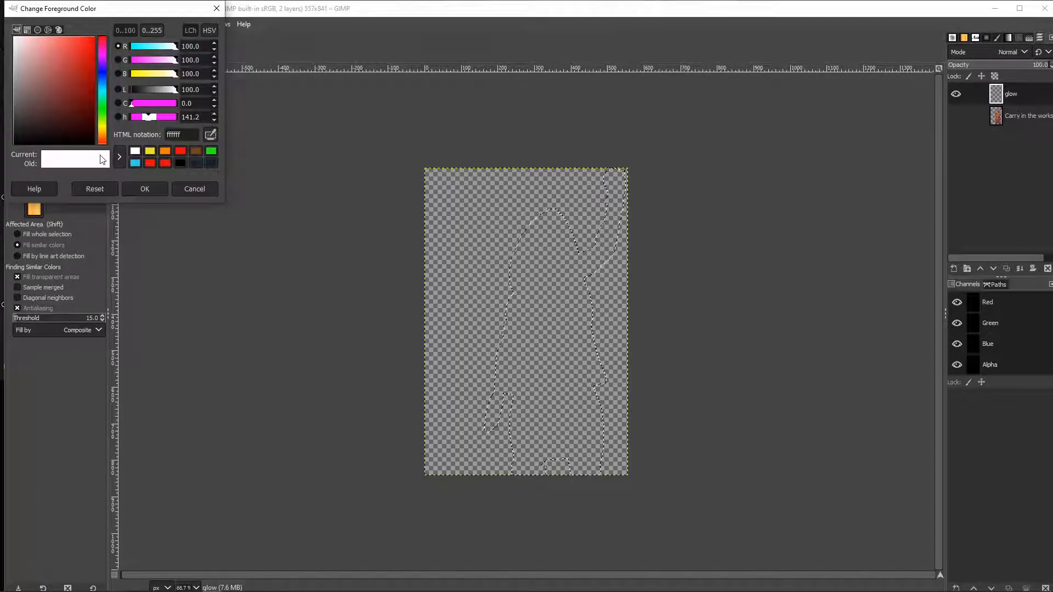
{"action": "left_click", "coordinate": [141, 188]}
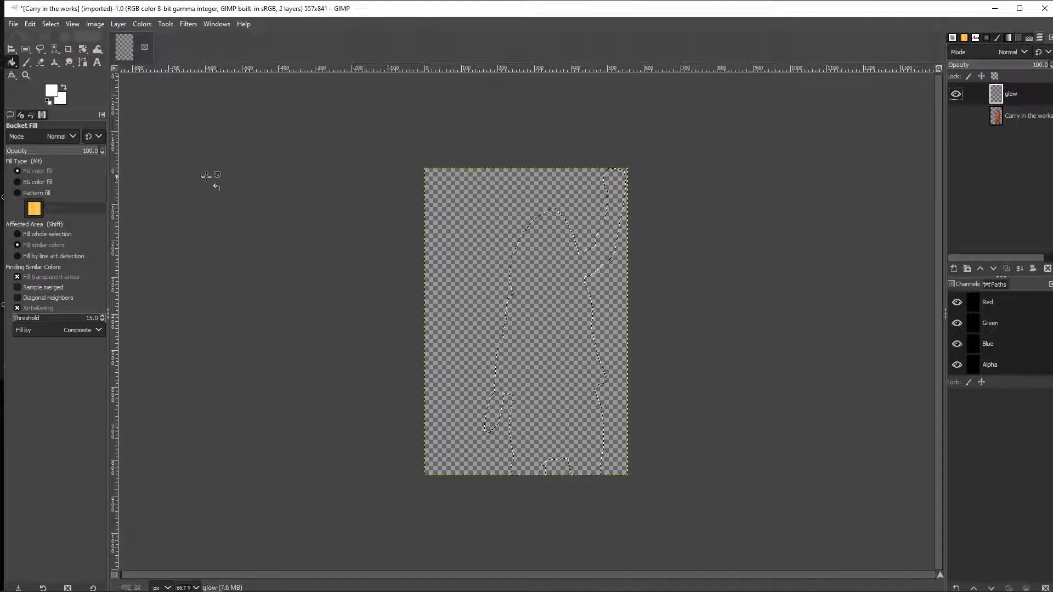
{"action": "left_click", "coordinate": [550, 269]}
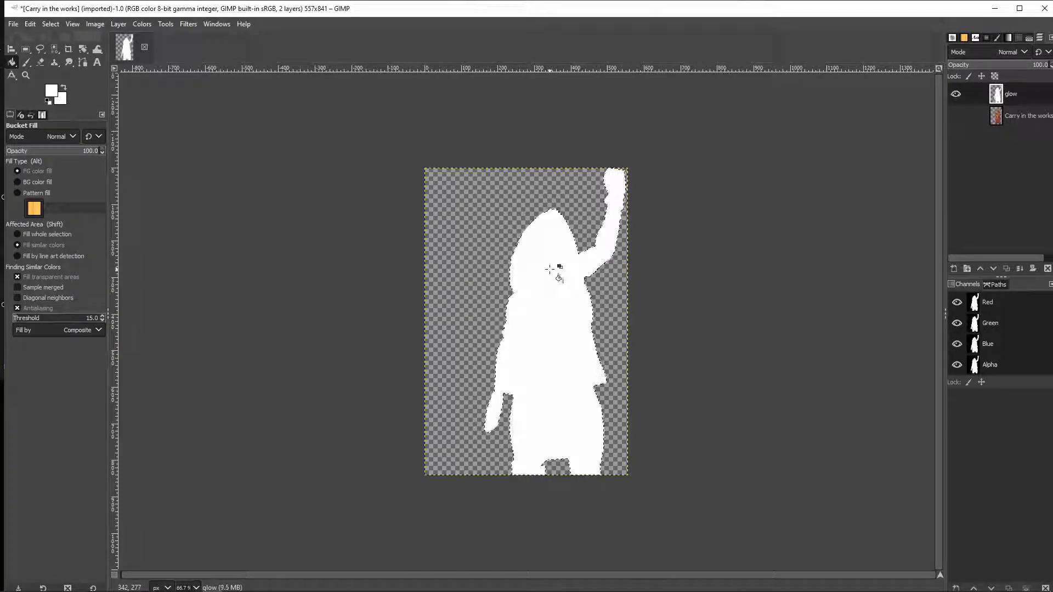
Move the glow layer below the character layer and make the character layer visible again
{"action": "left_click", "coordinate": [954, 116]}
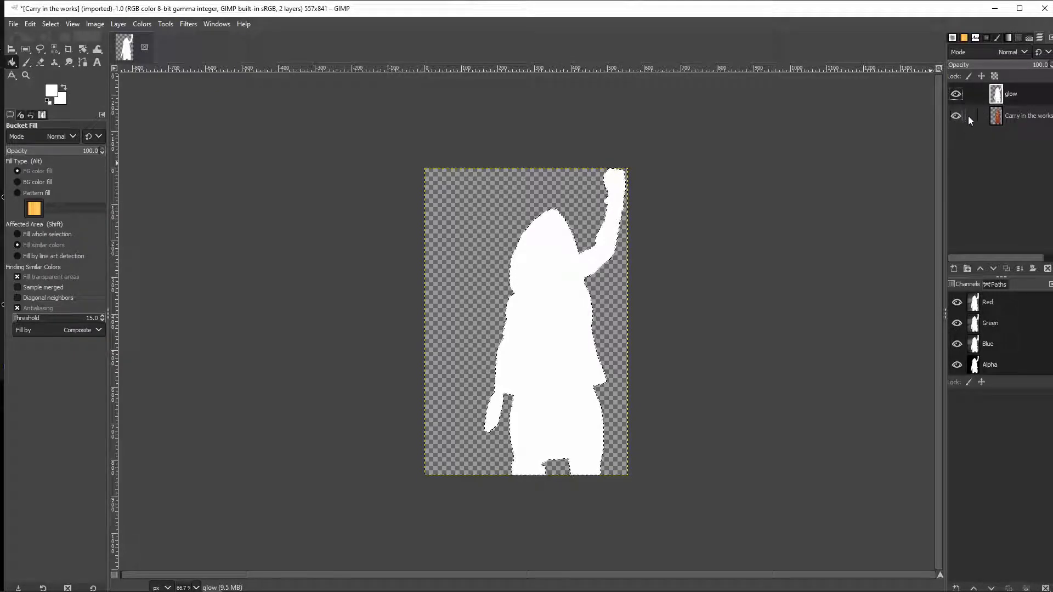
{"action": "left_click", "coordinate": [957, 115]}
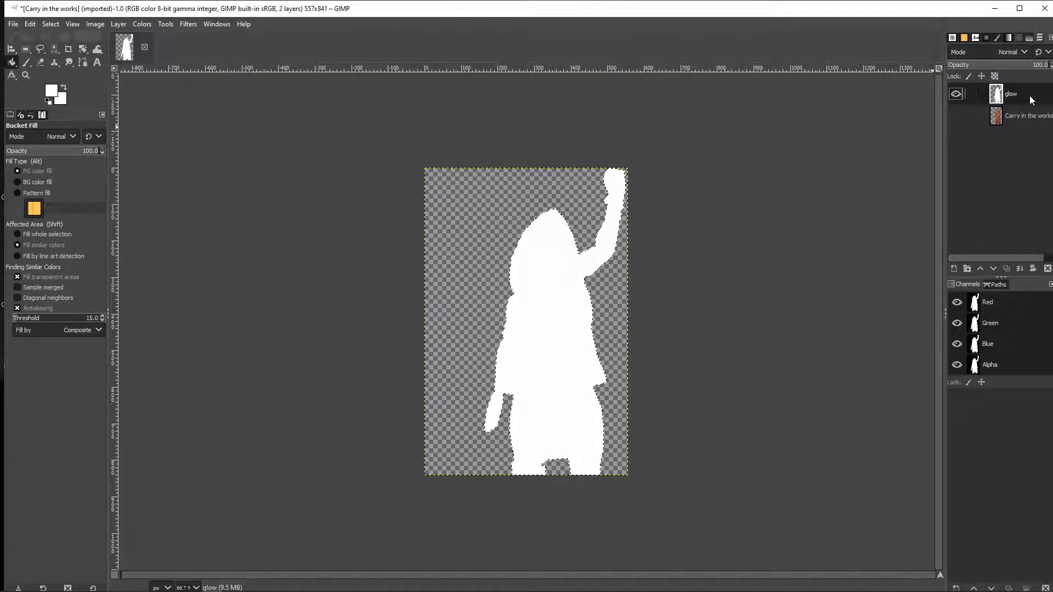
{"action": "left_click_drag", "start_coordinate": [1028, 94], "coordinate": [1026, 129]}
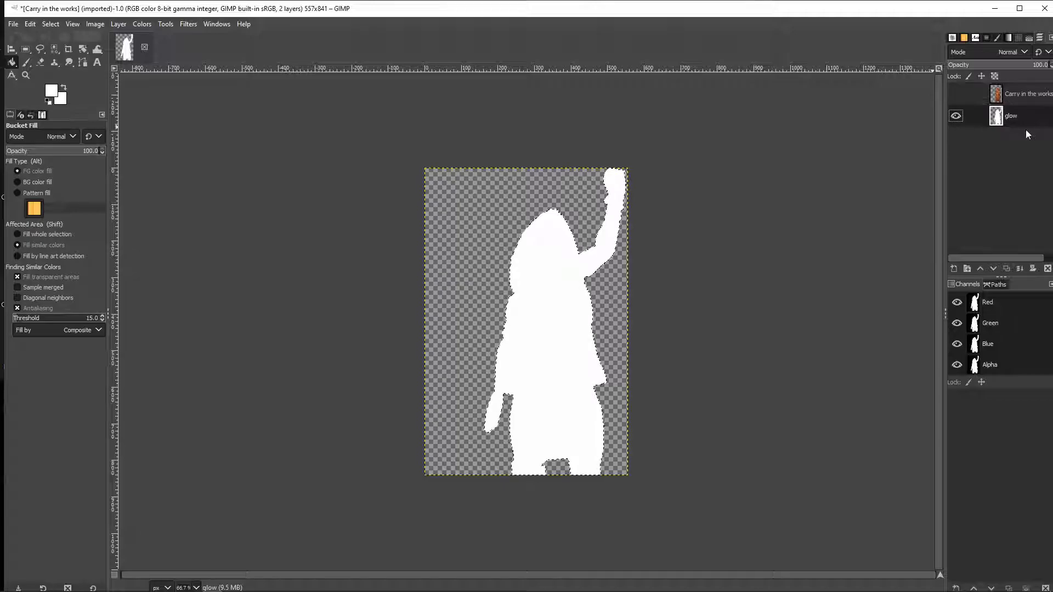
{"action": "left_click", "coordinate": [955, 94]}
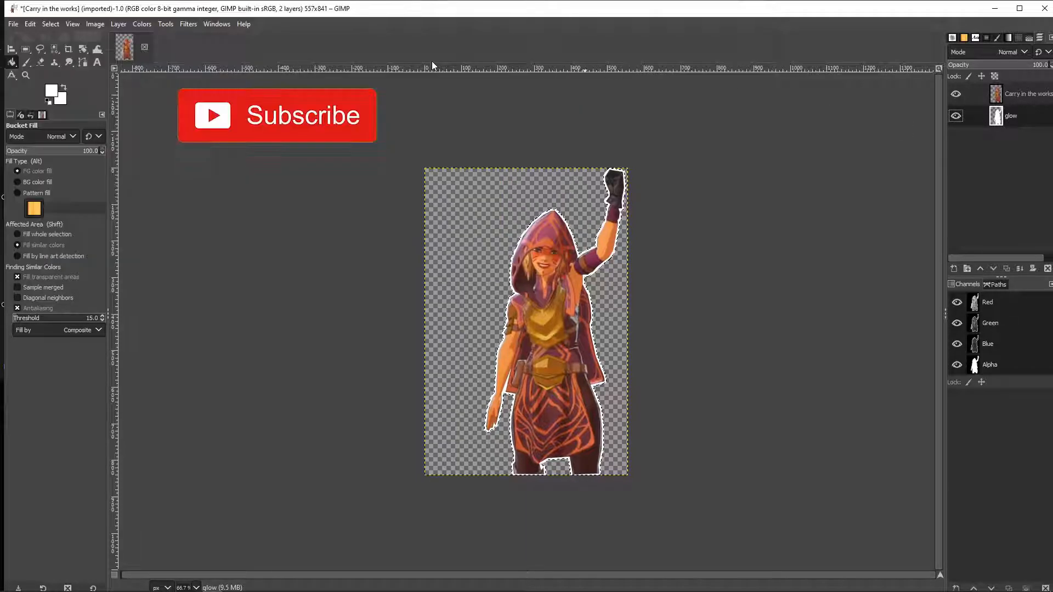
Remove the selection
{"action": "left_click", "coordinate": [43, 23]}
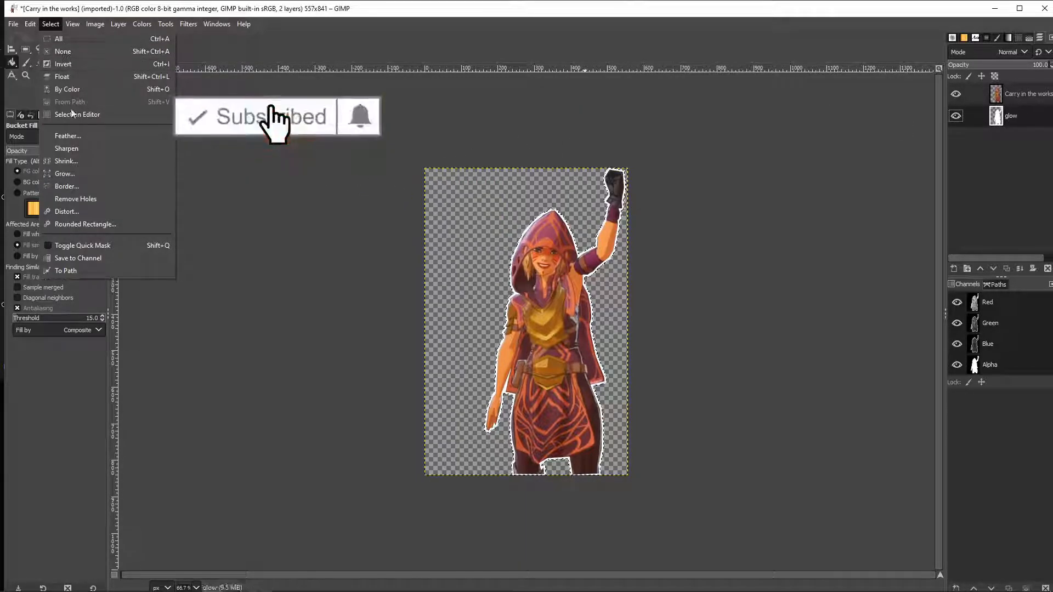
{"action": "left_click", "coordinate": [79, 55]}
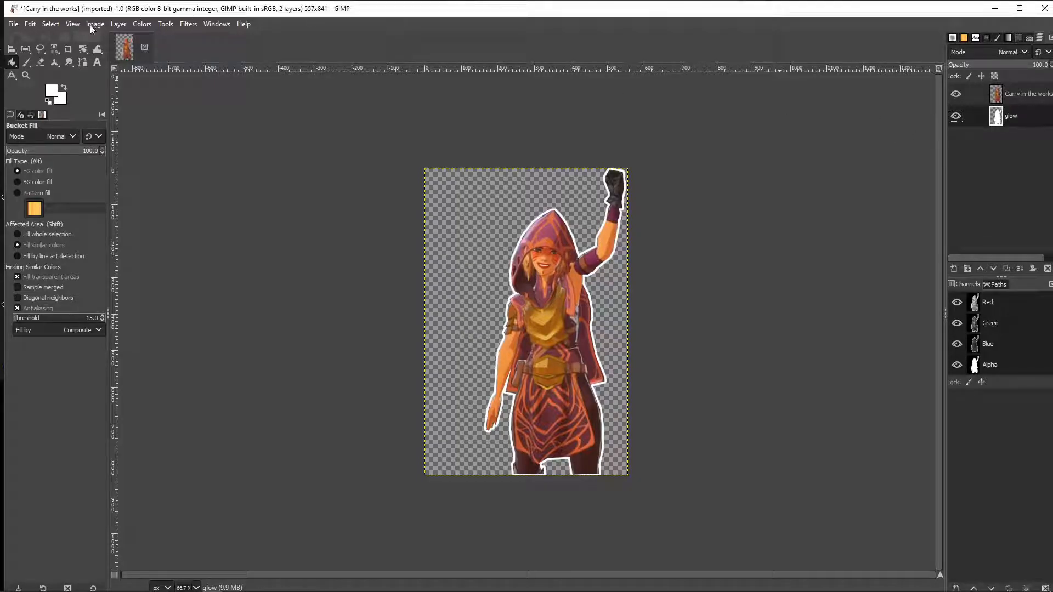
Apply a Gaussian Blur with a size of 5.36 to the glow layer
{"action": "left_click", "coordinate": [188, 24]}
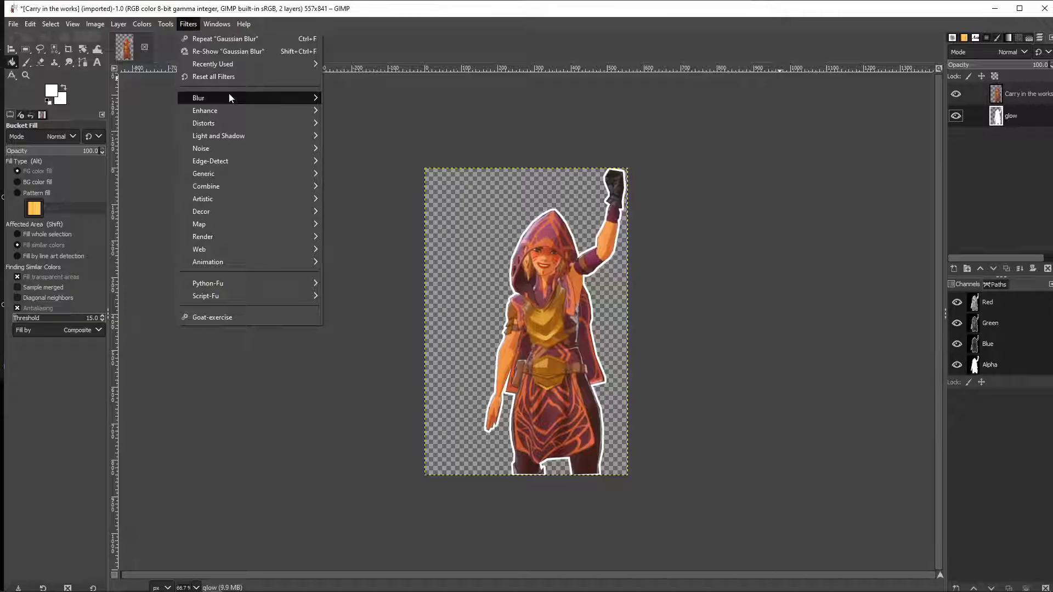
{"action": "mouse_move", "coordinate": [229, 95]}
{"action": "left_click", "coordinate": [353, 94]}
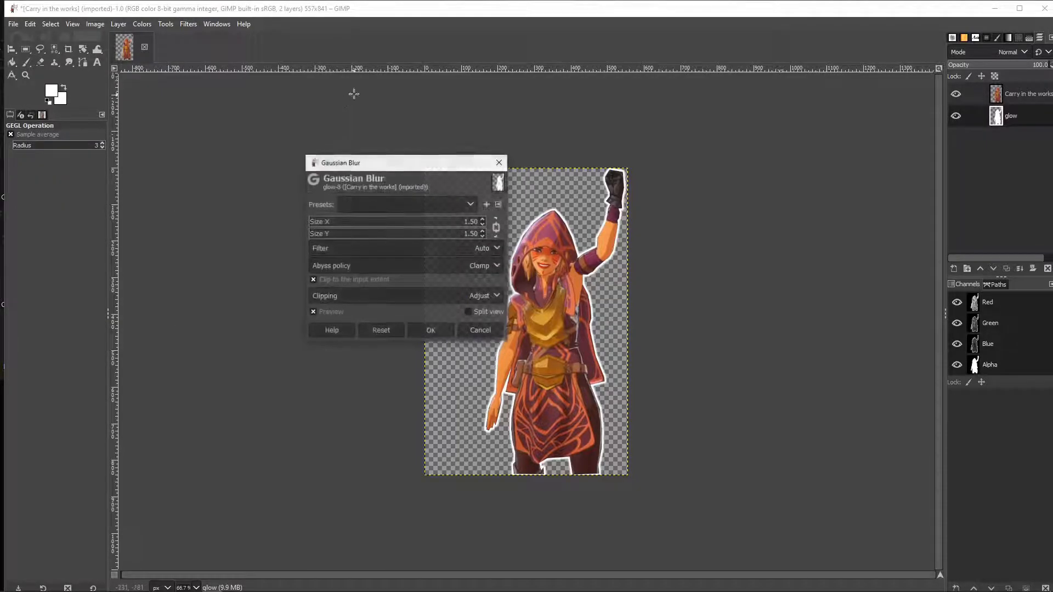
{"action": "left_click", "coordinate": [332, 226]}
{"action": "mouse_move", "coordinate": [332, 226]}
{"action": "left_mouse_down"}
{"action": "mouse_move", "coordinate": [343, 226]}
{"action": "mouse_move", "coordinate": [318, 226]}
{"action": "mouse_move", "coordinate": [457, 230]}
{"action": "mouse_move", "coordinate": [302, 234]}
{"action": "mouse_move", "coordinate": [314, 234]}
{"action": "left_mouse_up"}
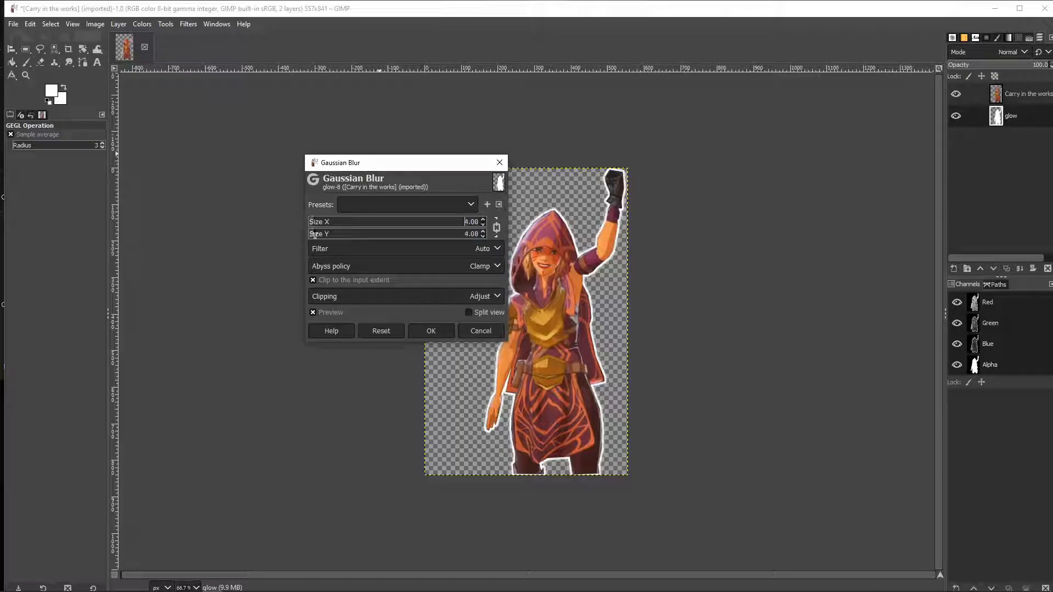
{"action": "left_click_drag", "start_coordinate": [311, 234], "coordinate": [317, 234]}
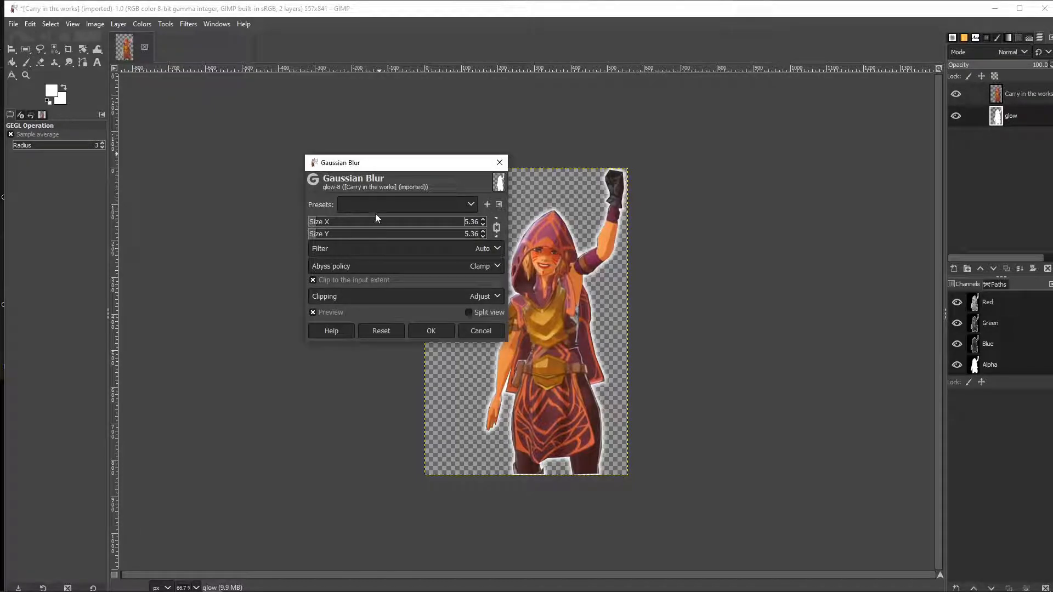
{"action": "left_click", "coordinate": [442, 336]}
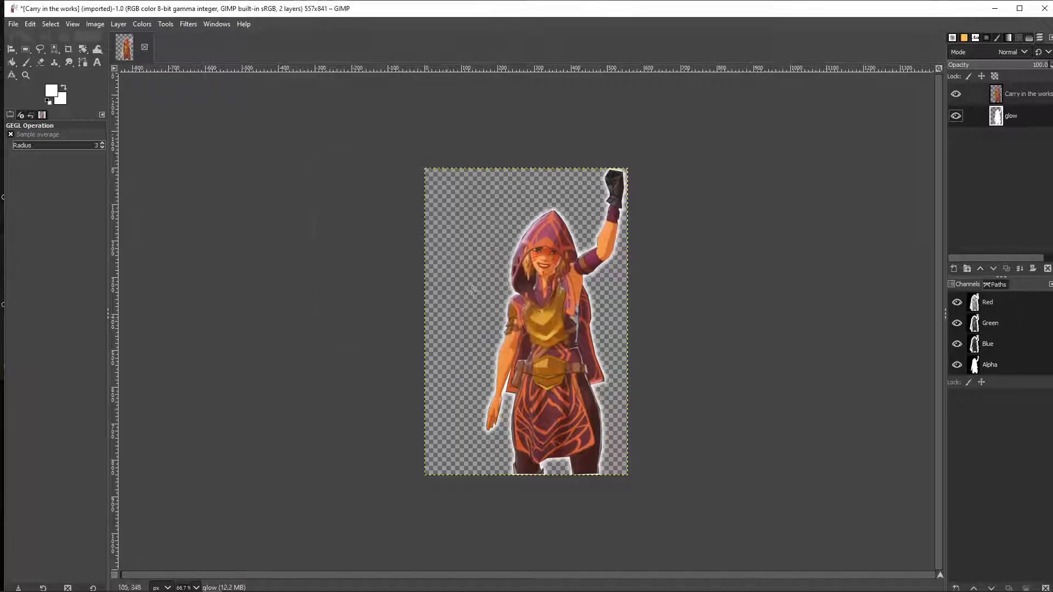
Duplicate the glow layer and set up a Gaussian Blur of size 83.05 on the copy
{"action": "right_click", "coordinate": [1024, 120]}
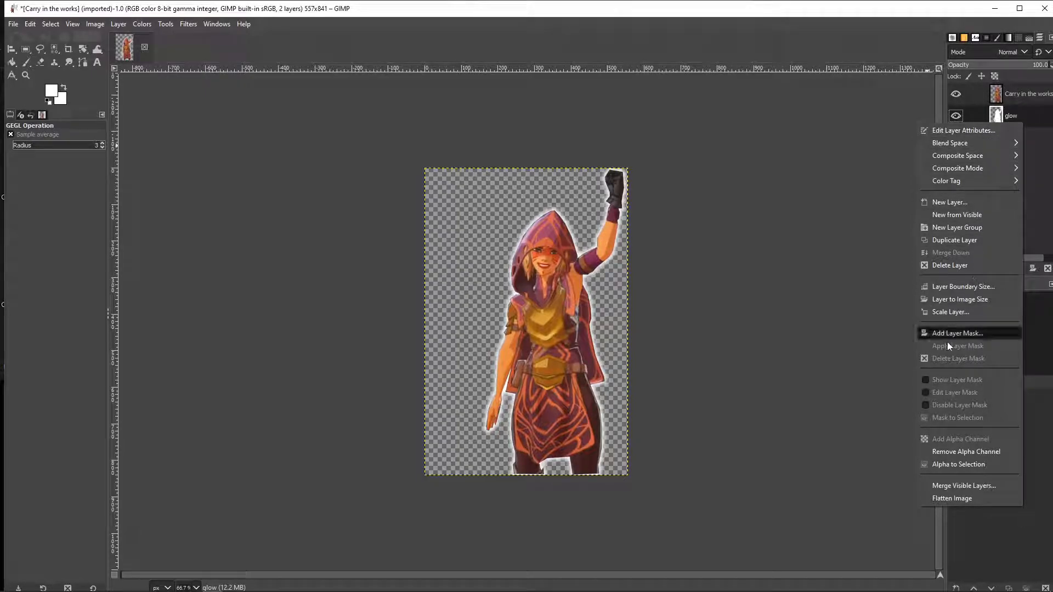
{"action": "left_click", "coordinate": [985, 240]}
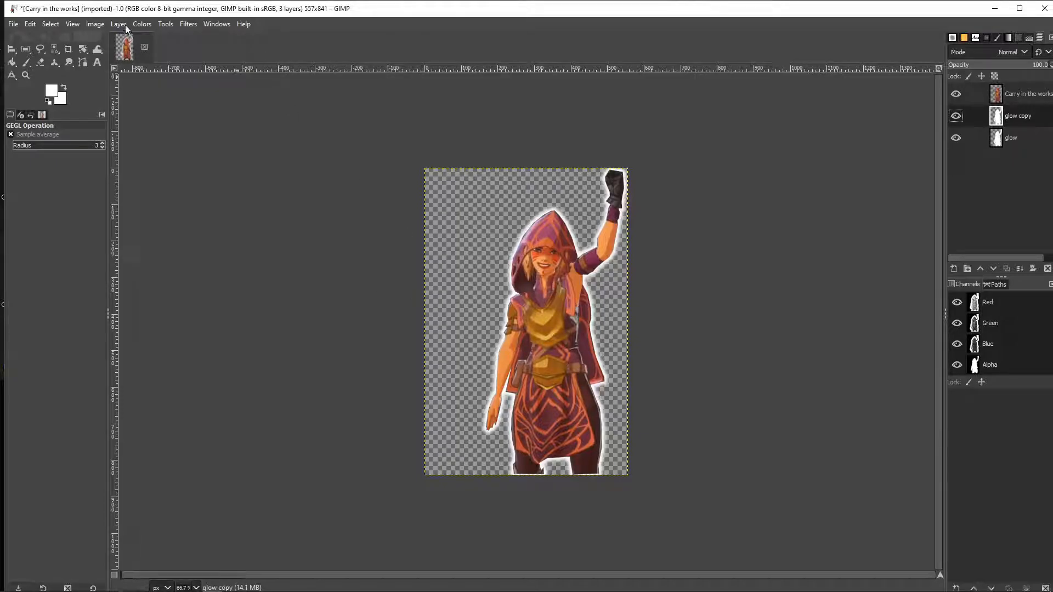
{"action": "left_click", "coordinate": [188, 24]}
{"action": "mouse_move", "coordinate": [228, 99]}
{"action": "left_click", "coordinate": [361, 98]}
{"action": "left_click_drag", "start_coordinate": [313, 224], "coordinate": [451, 233]}
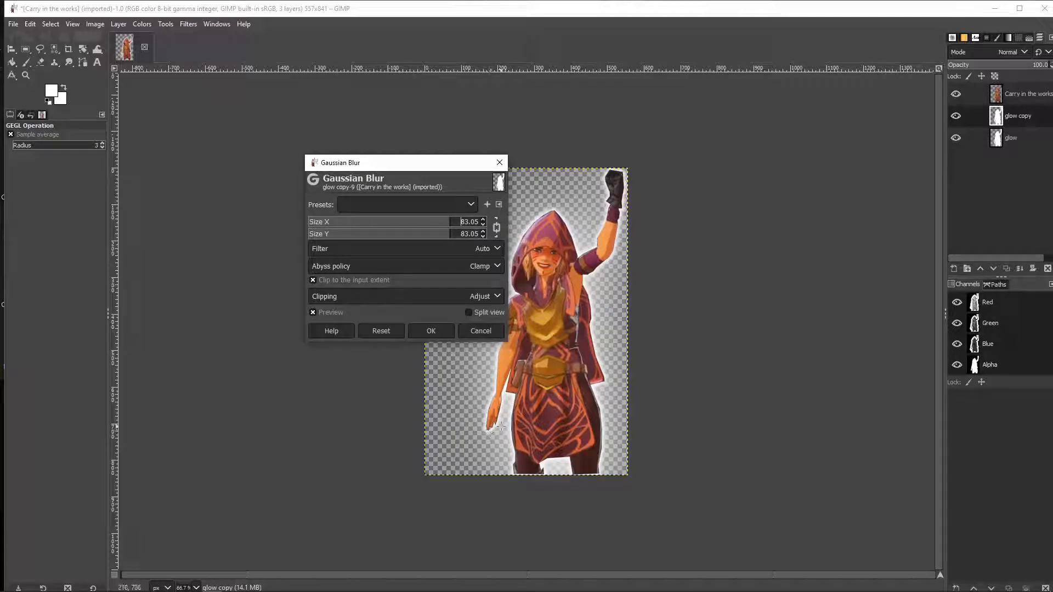
Toggle the visibility of the glow and glow copy layers to compare the blurred outline
{"action": "left_click", "coordinate": [955, 138]}
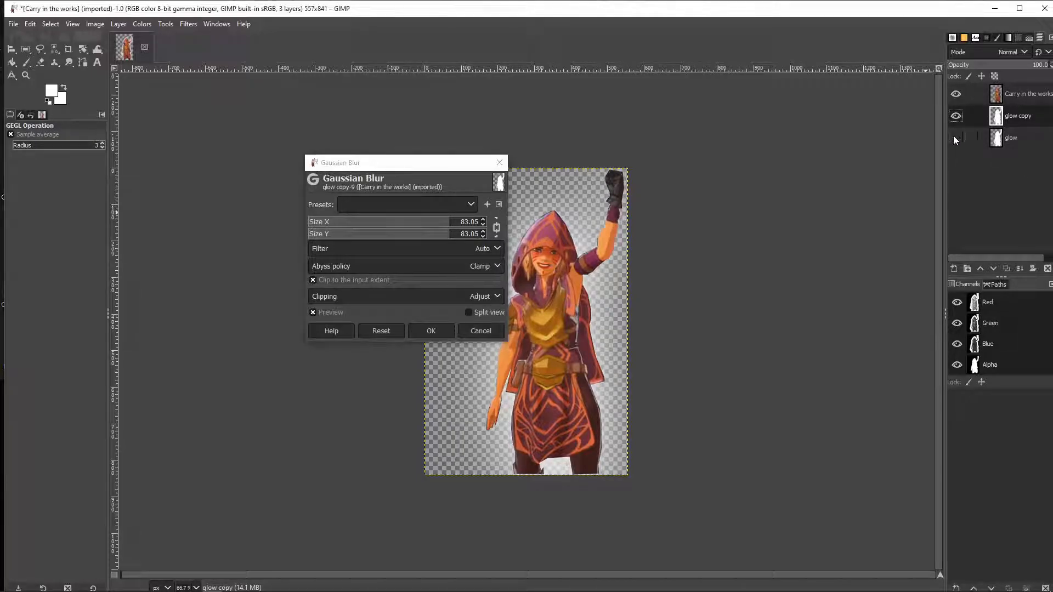
{"action": "left_click", "coordinate": [955, 138]}
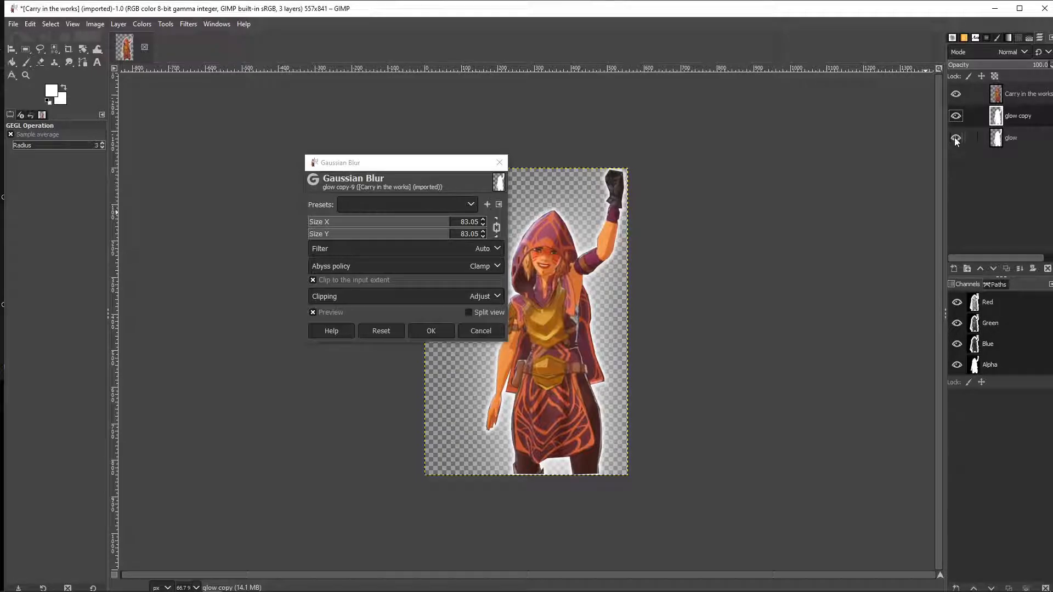
{"action": "left_click", "coordinate": [955, 138]}
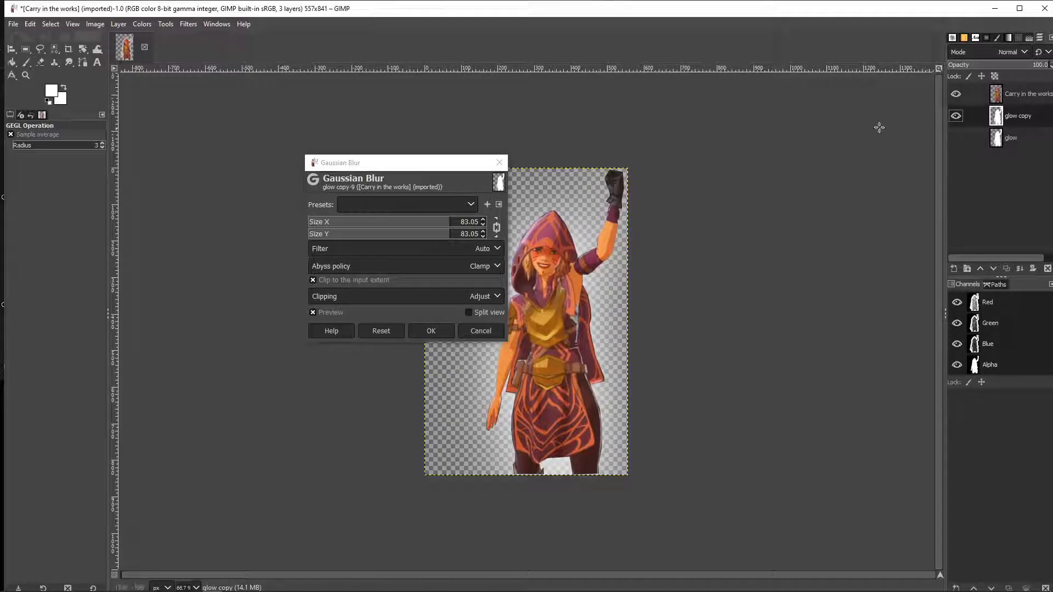
{"action": "left_click", "coordinate": [955, 138]}
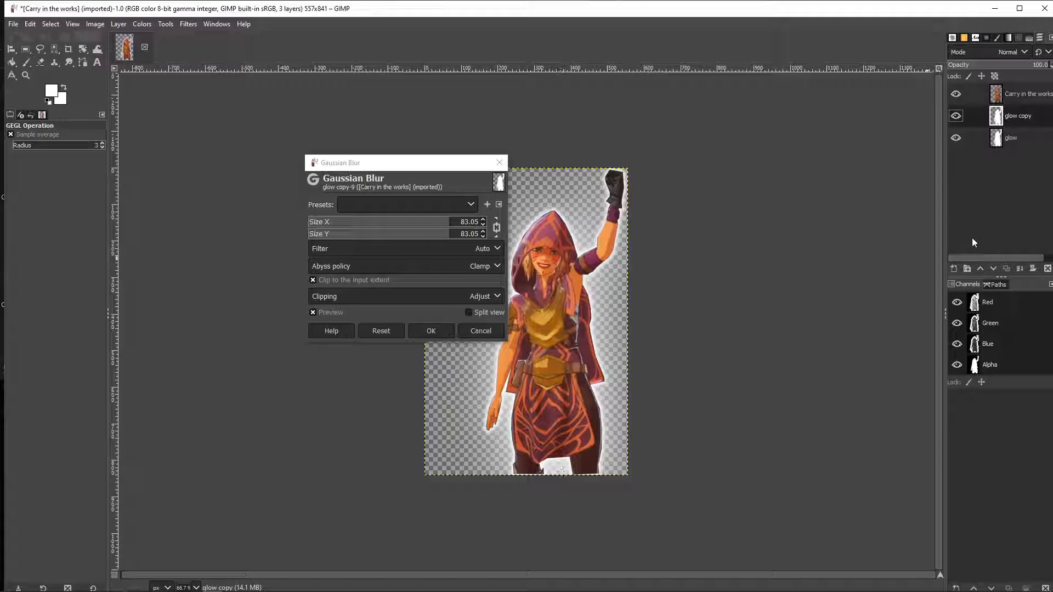
{"action": "left_click", "coordinate": [956, 116]}
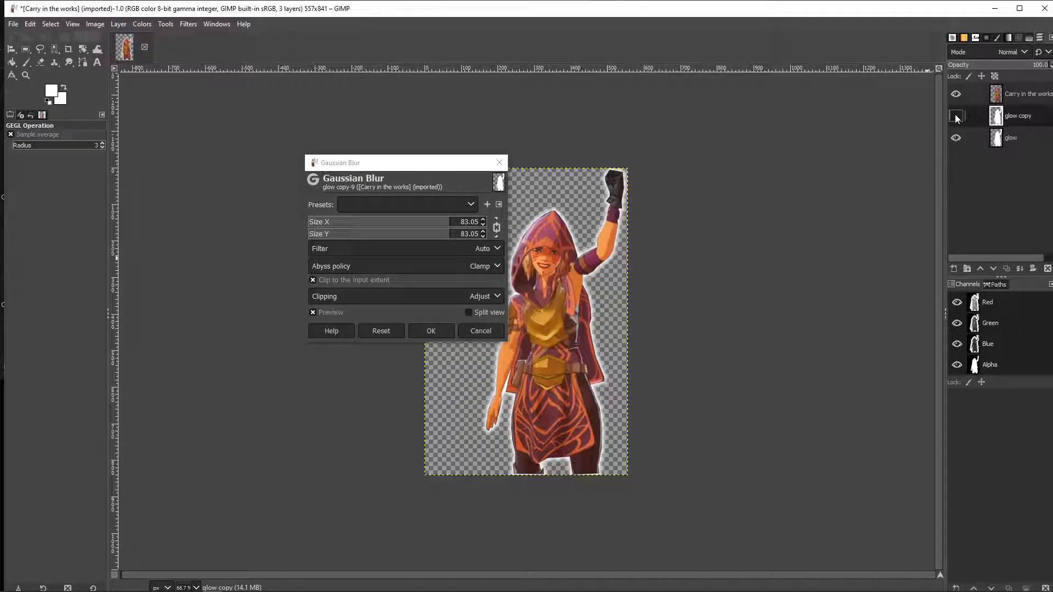
{"action": "left_click", "coordinate": [955, 116]}
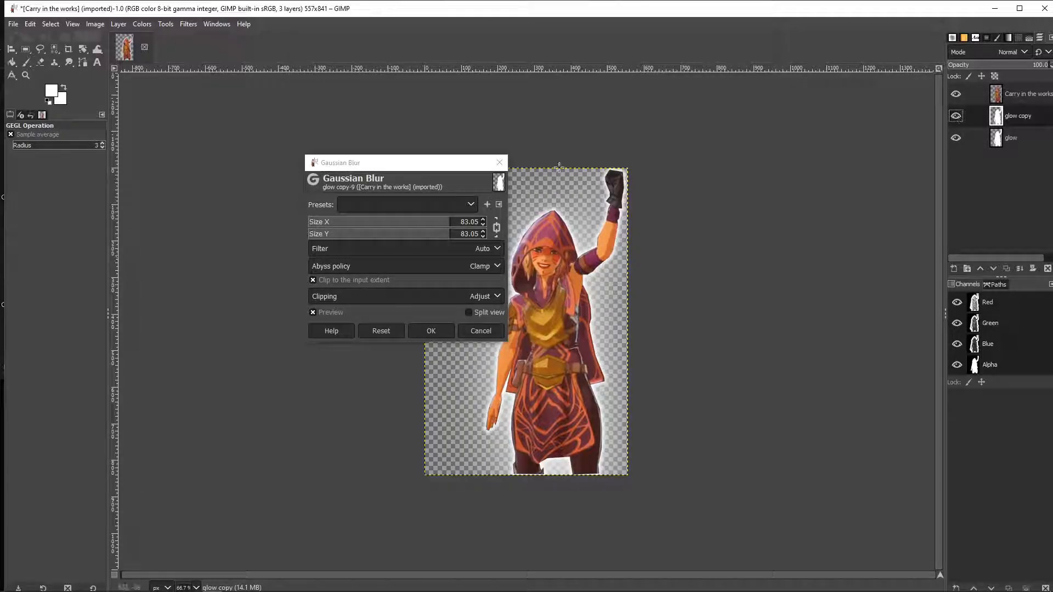